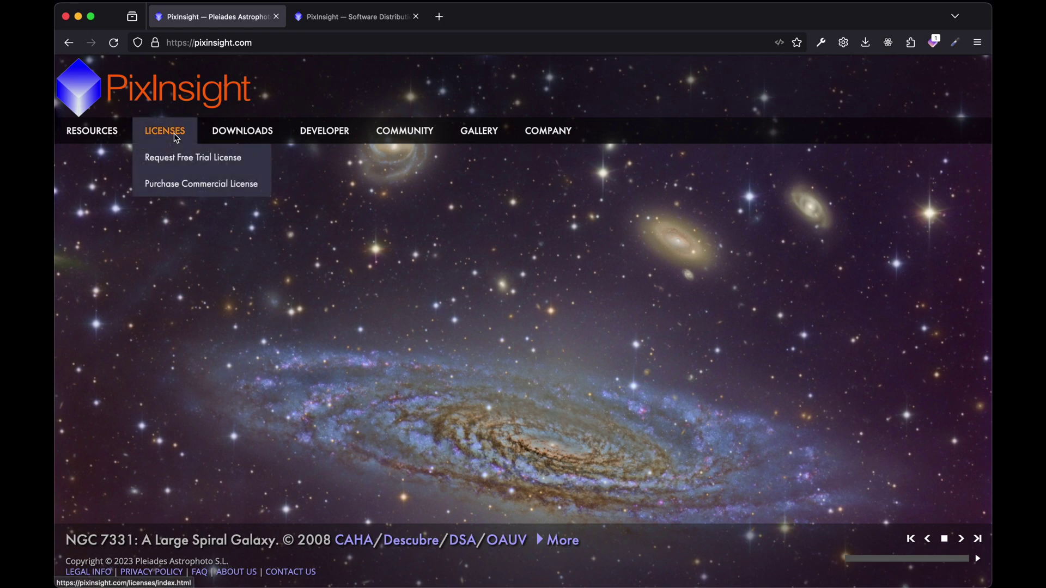
- Open the free trial license request page and examine the length of the trial period
click(201, 170)
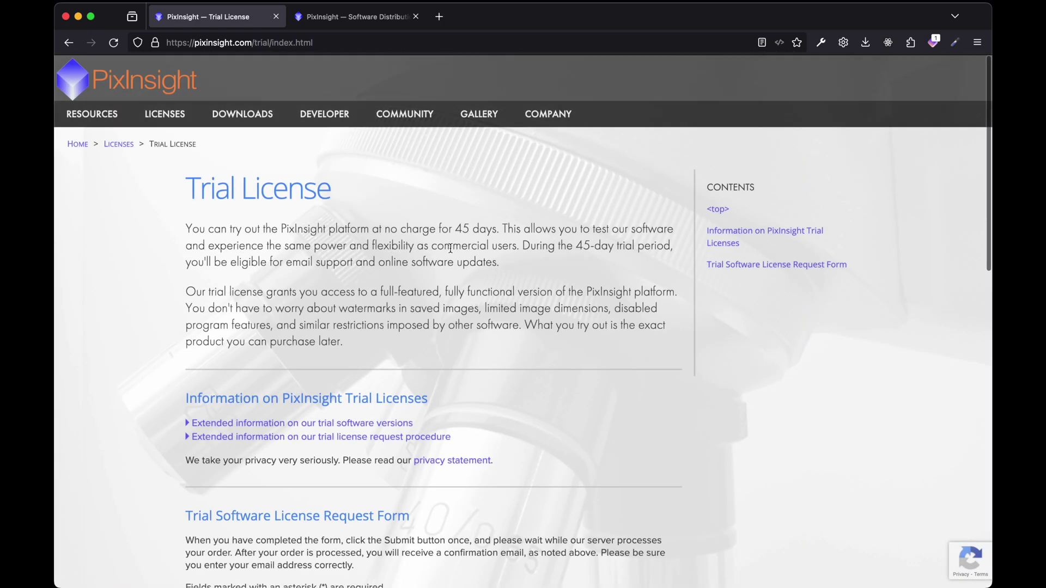
drag(449, 229, 483, 230)
click(484, 230)
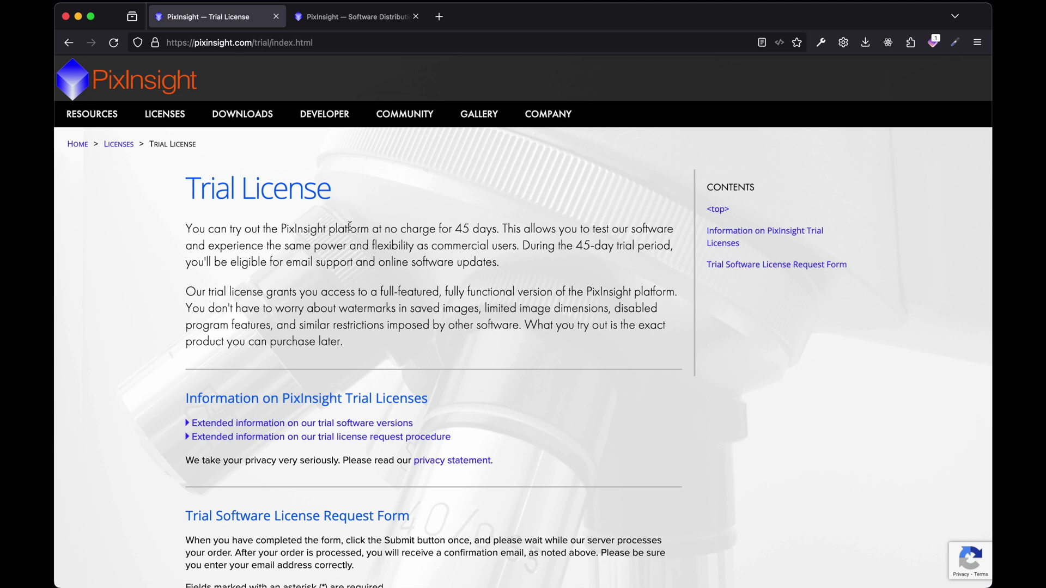
- Open the commercial license purchase page and examine the license price for users from non-EU countries
mouse_move(163, 116)
click(192, 168)
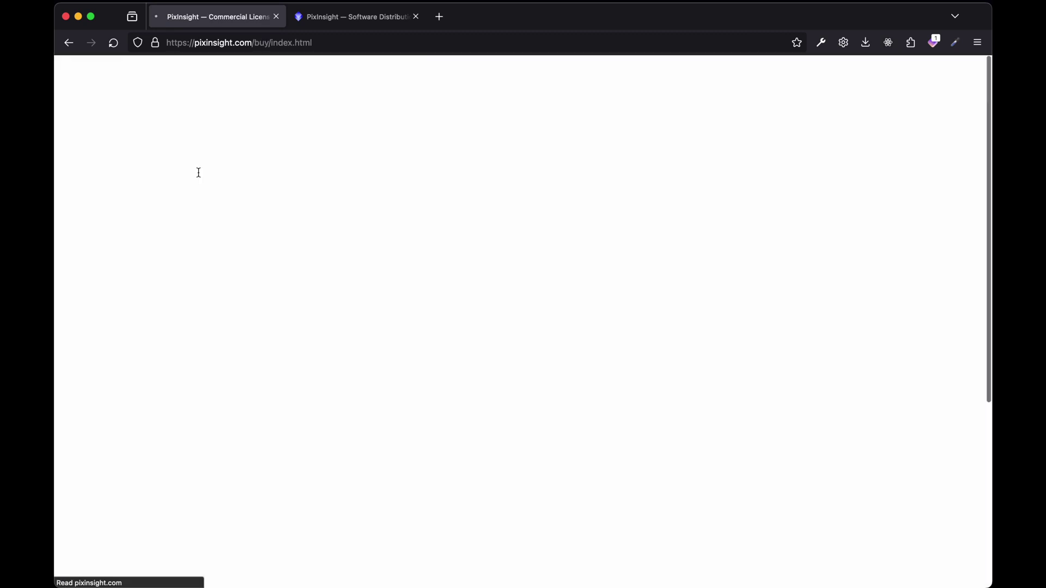
drag(364, 412, 410, 413)
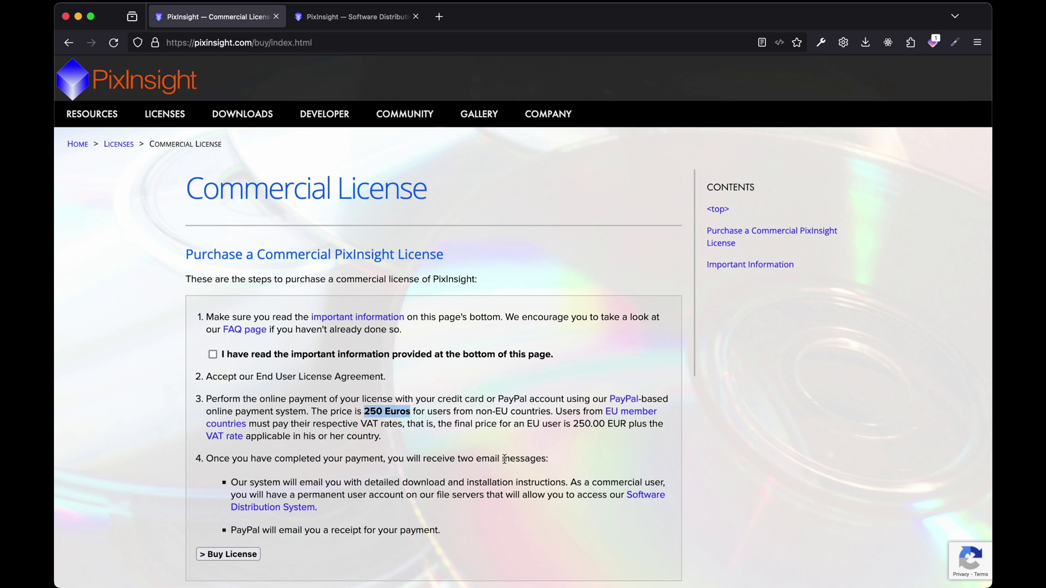
click(482, 213)
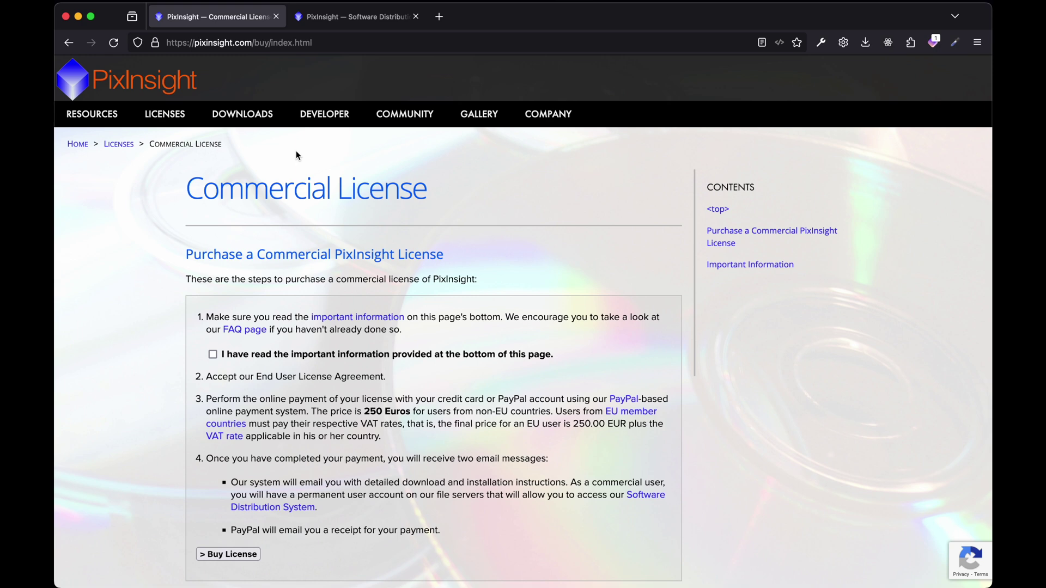
- Open the Software Distribution login page, then switch to the already logged-in Software Distribution System page
mouse_move(253, 113)
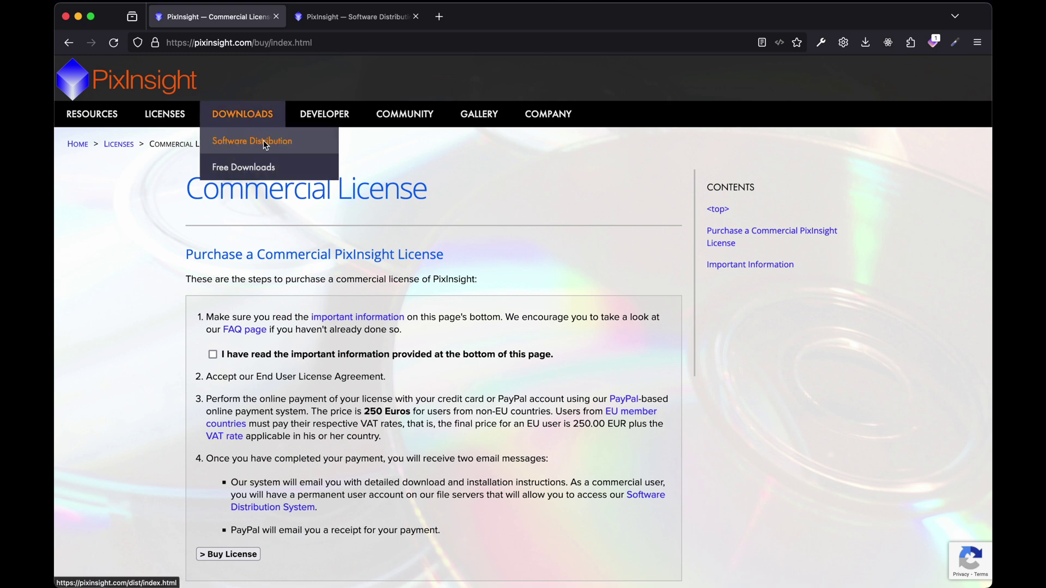
click(298, 142)
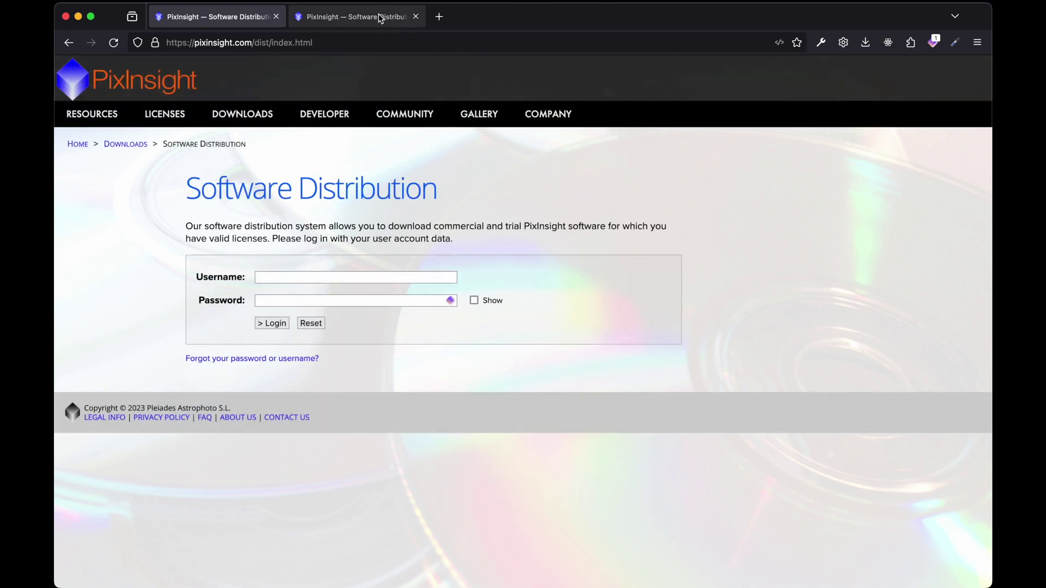
key(ctrl+Tab)
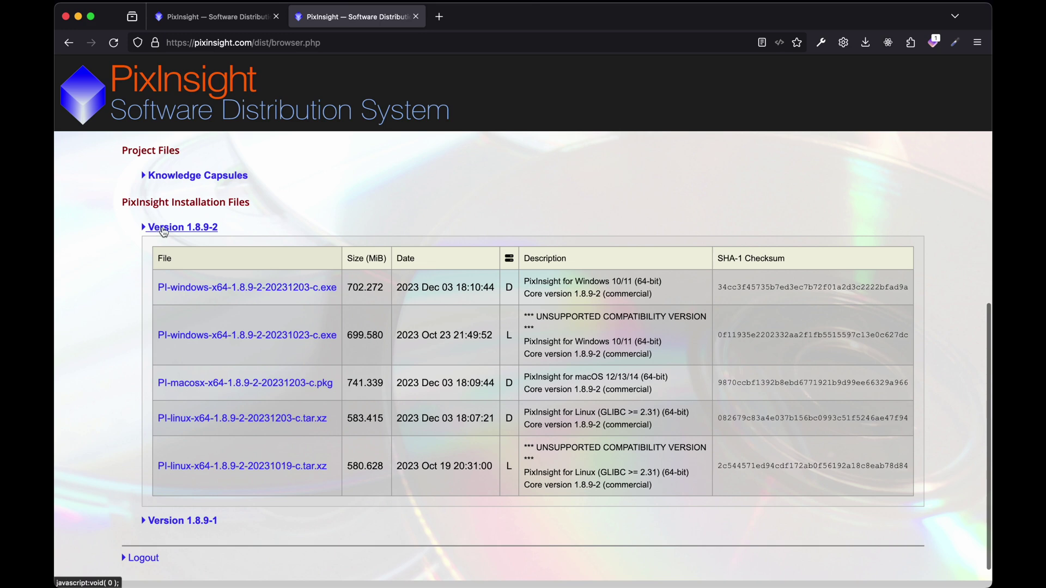
- Download the macOS installer PI-macosx-x64-1.8.9-2-20231203-c.pkg from the Version 1.8.9-2 installation files
click(163, 229)
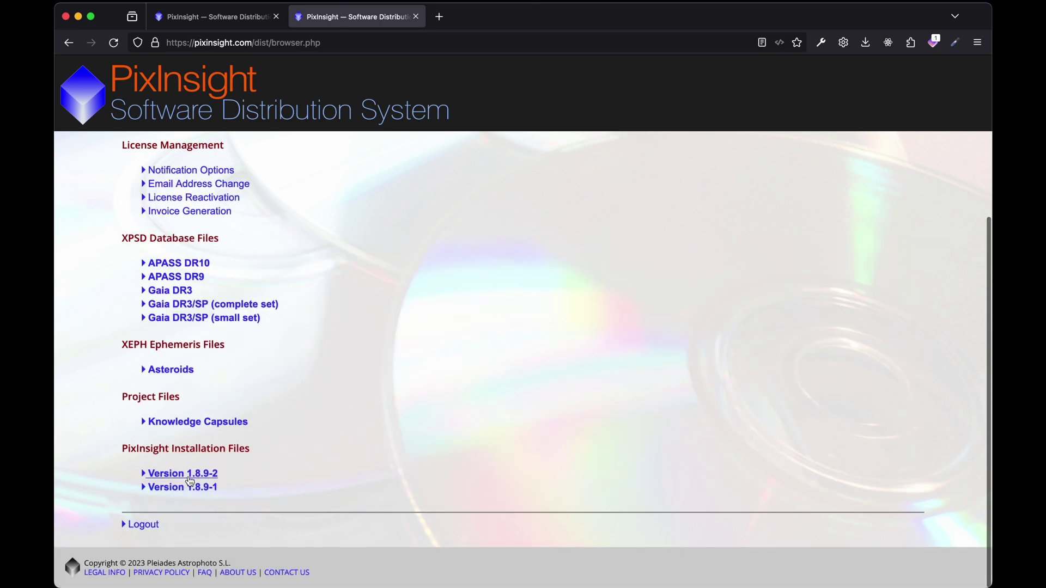
click(183, 473)
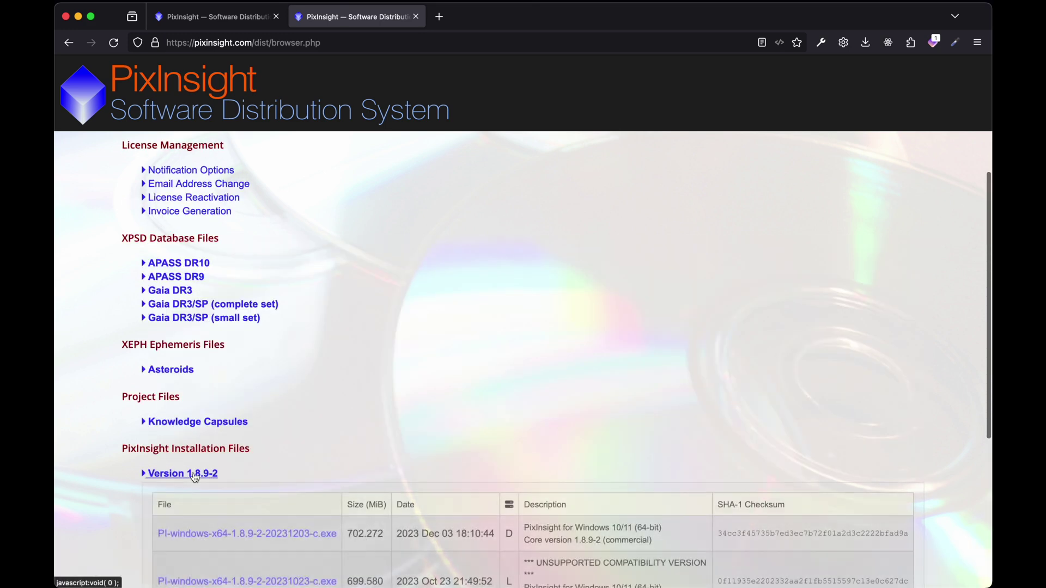
scroll(328, 464, down, 5)
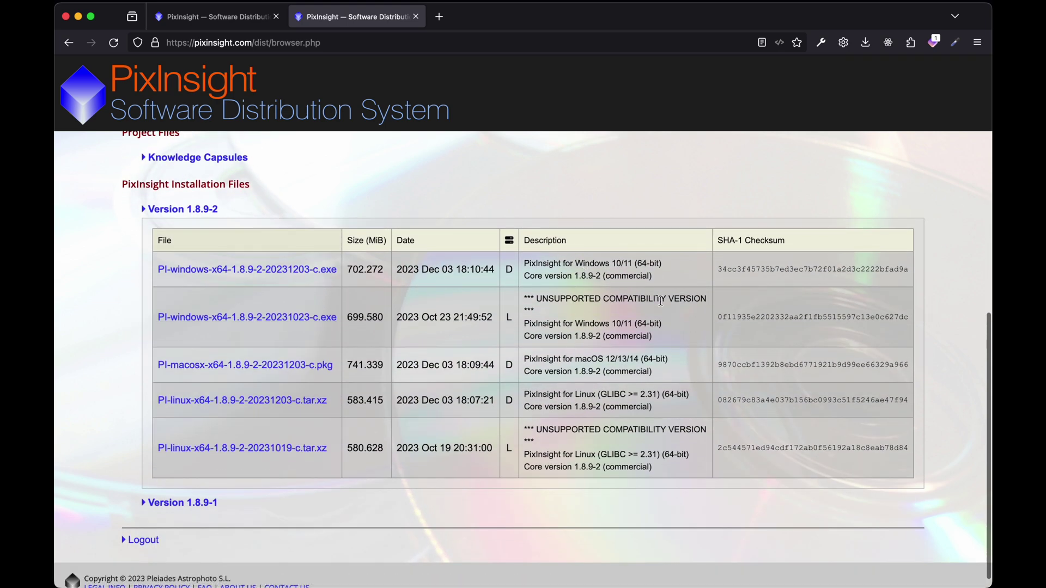
double_click(589, 359)
click(247, 364)
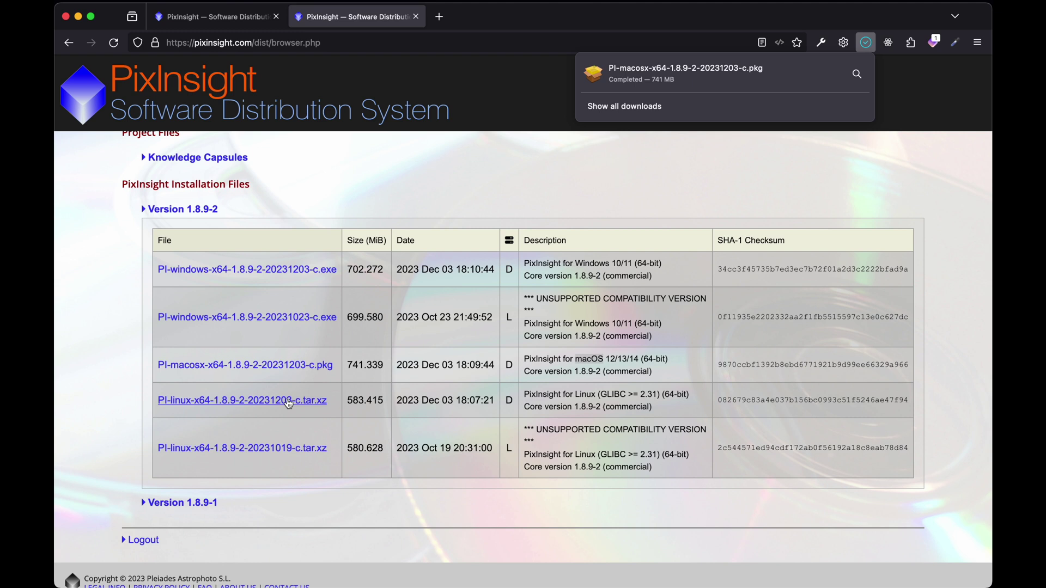
click(609, 192)
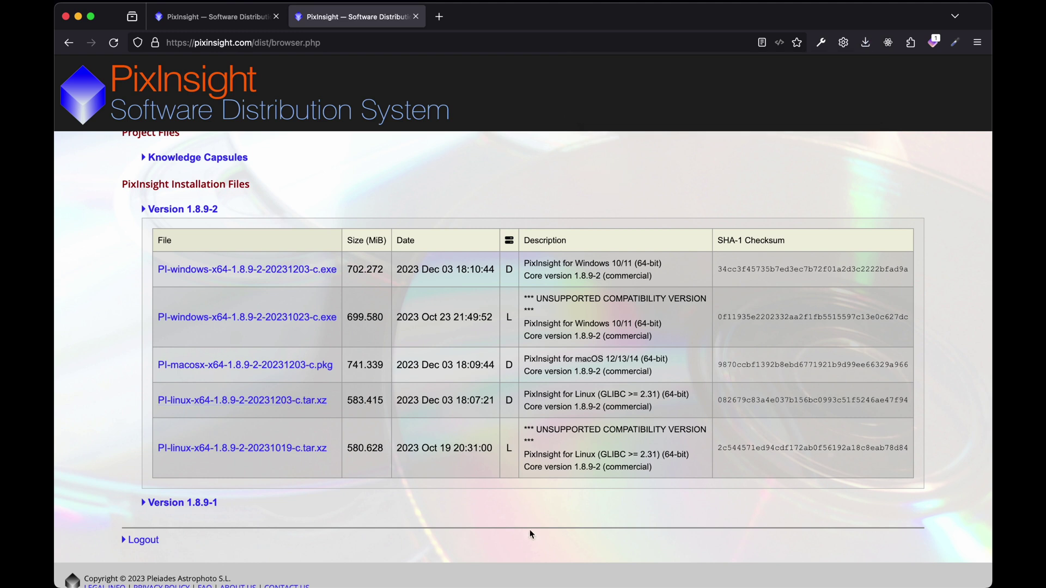
- Launch the downloaded PI-macosx-x64-1.8.9-2-20231203-c.pkg installer and agree to the software licence agreement
mouse_move(595, 579)
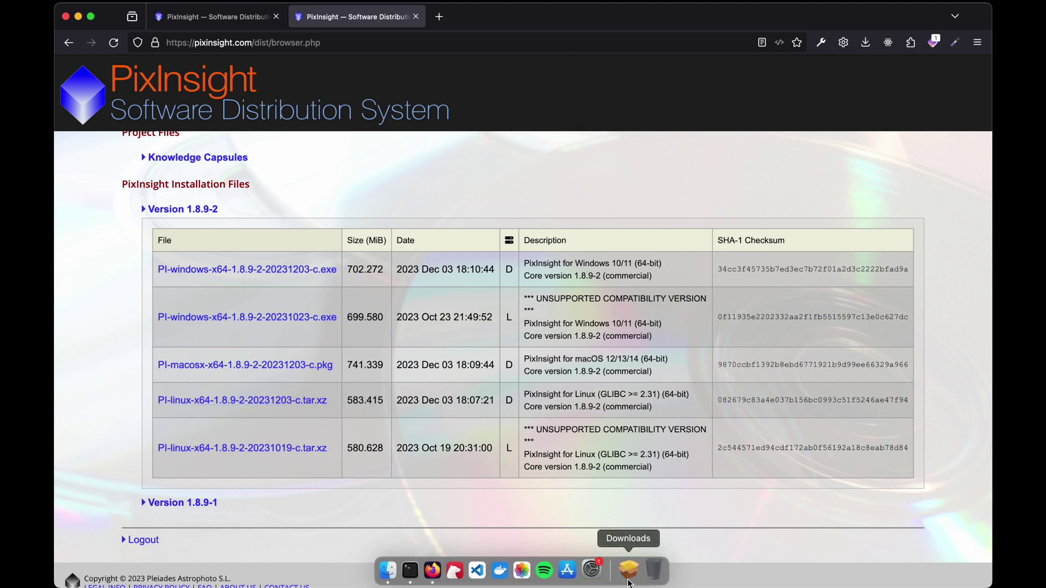
click(629, 582)
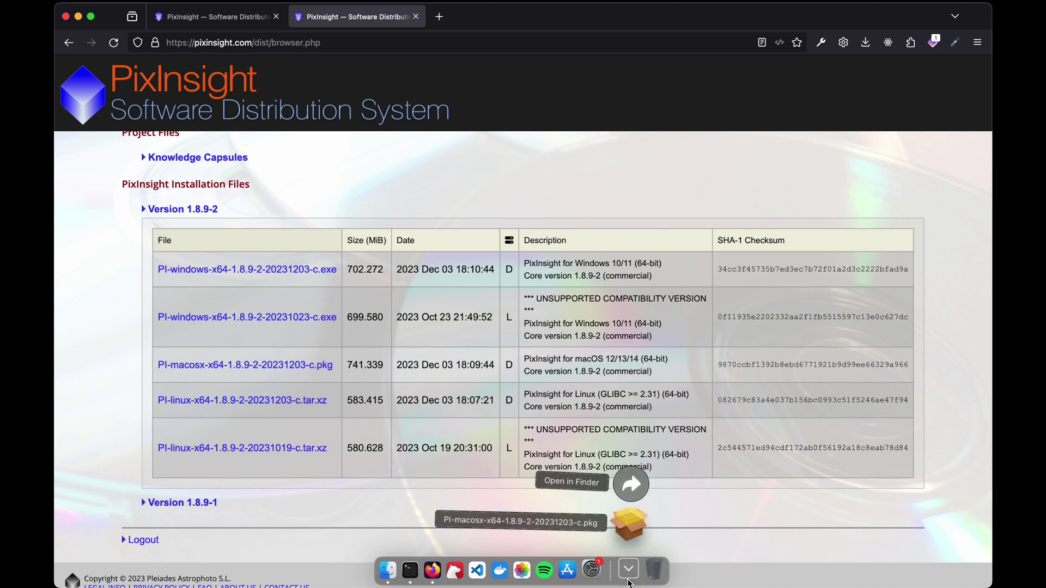
click(627, 523)
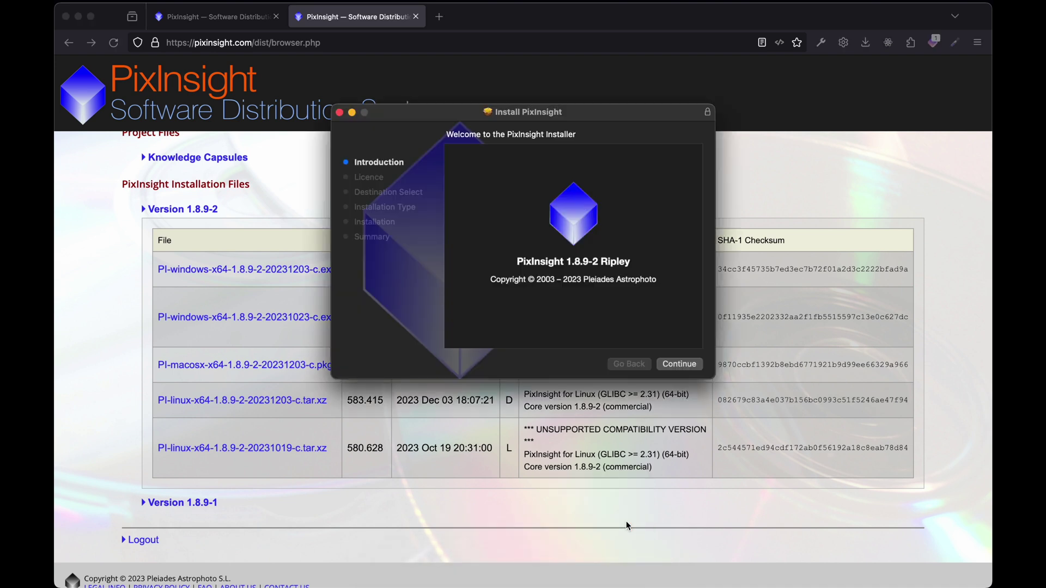
click(695, 365)
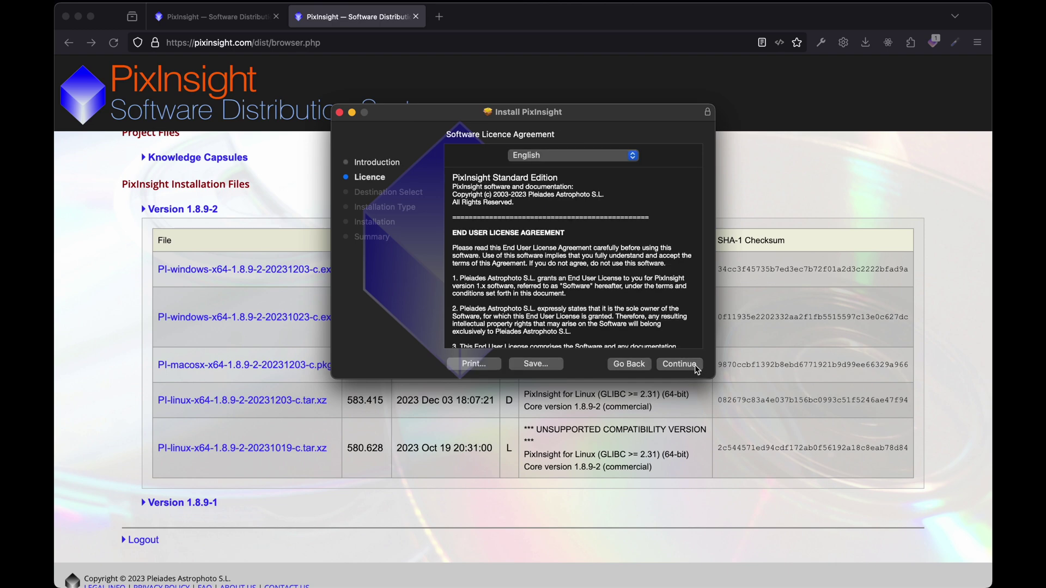
click(695, 364)
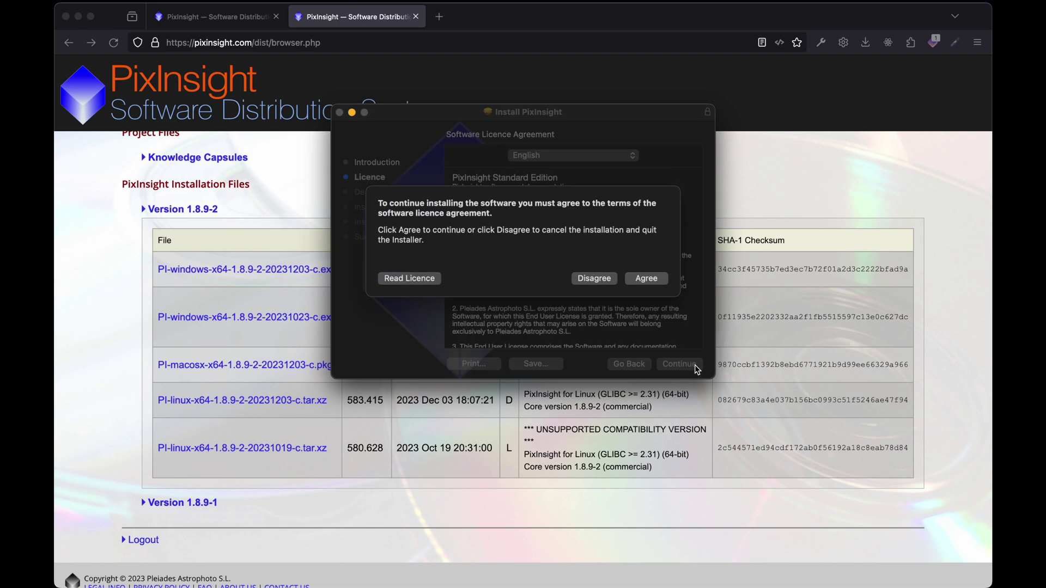
click(662, 280)
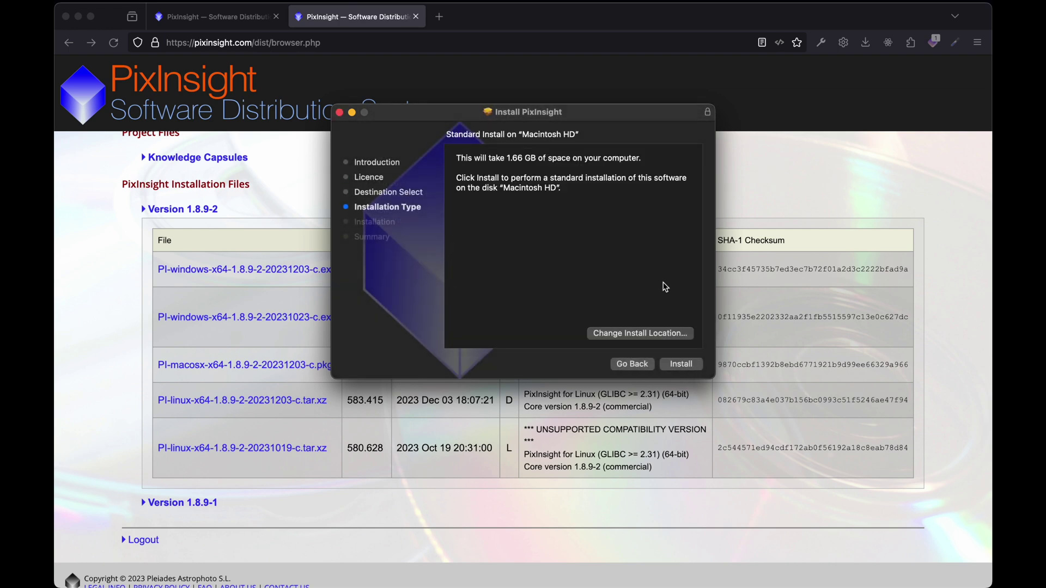
- Perform the standard installation on Macintosh HD, then close the installer and move it to the Bin
click(687, 368)
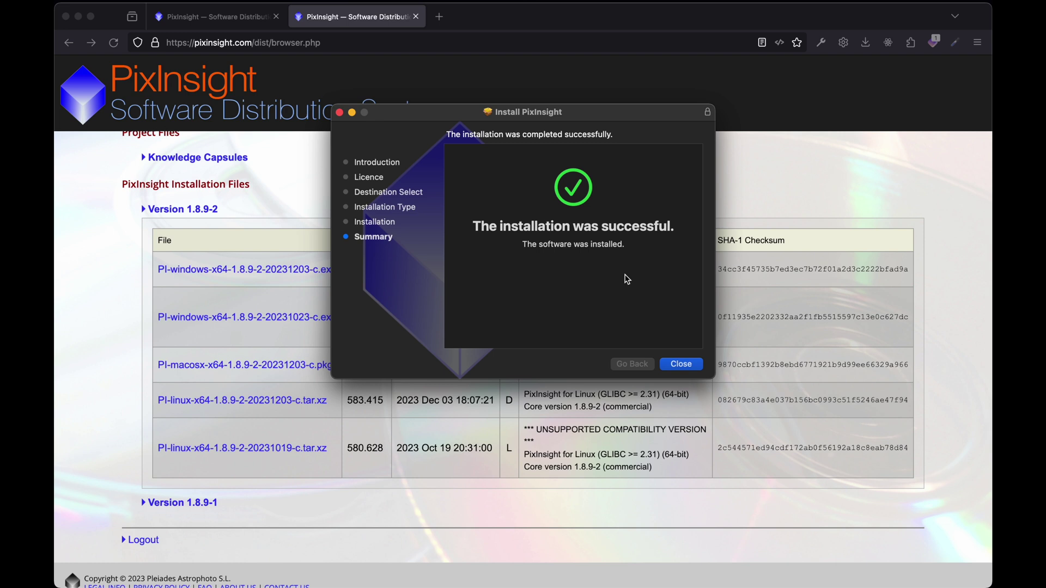
click(693, 369)
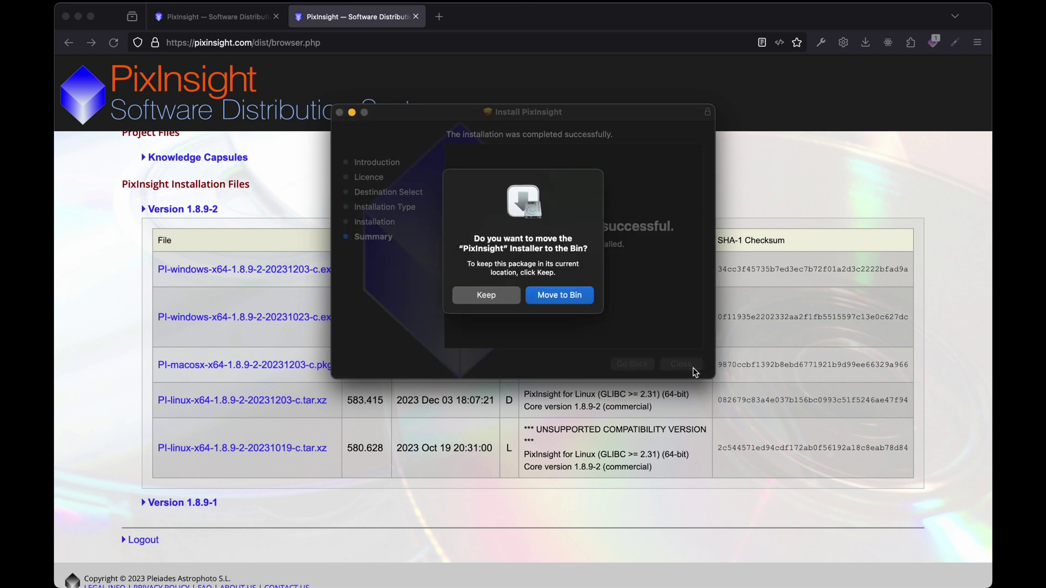
click(569, 304)
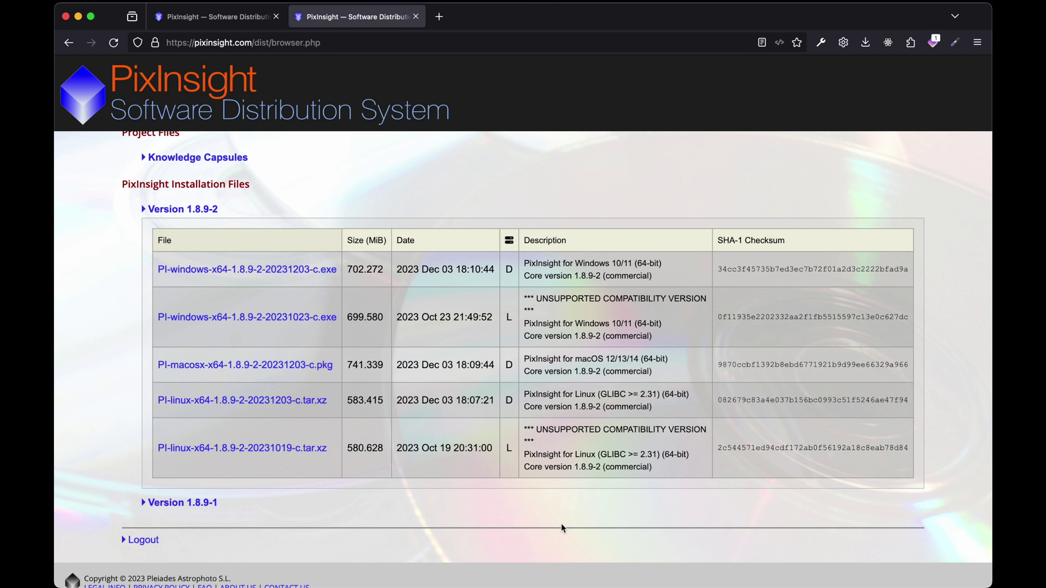
- Search the computer for "pixin" and launch the installed PixInsight application
key(super+space)
text(pixing)
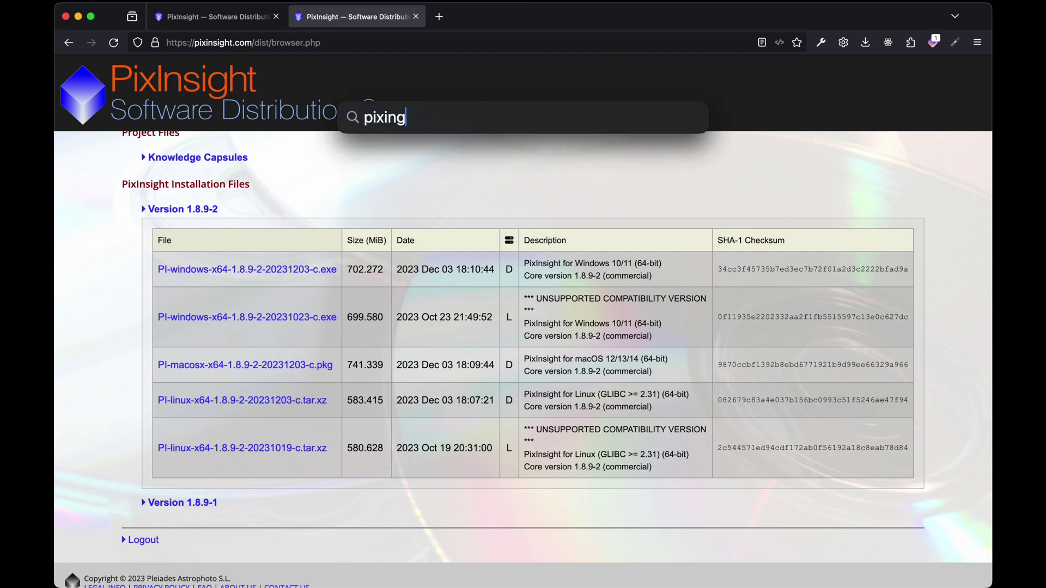
key(BackSpace)
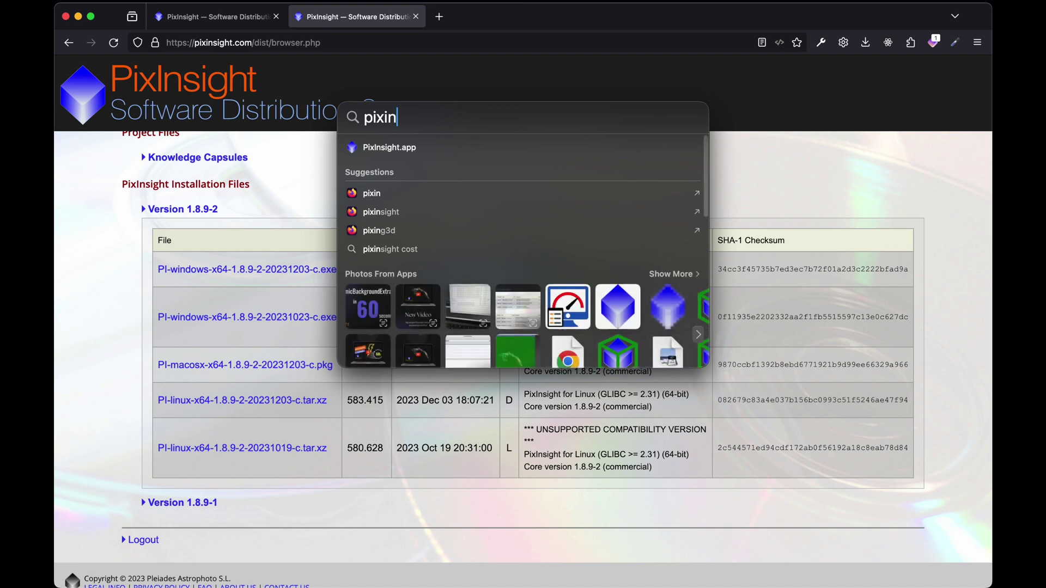
key(Return)
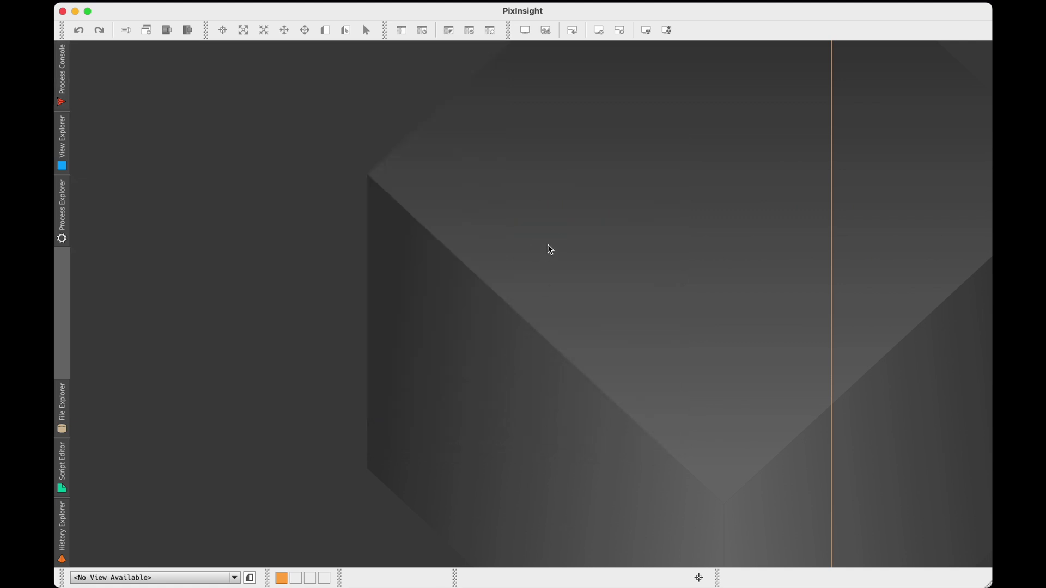
- Download the available update package, PixInsight Reference Documentation - 2023-12-02 Release, and schedule it for installation
click(95, 1)
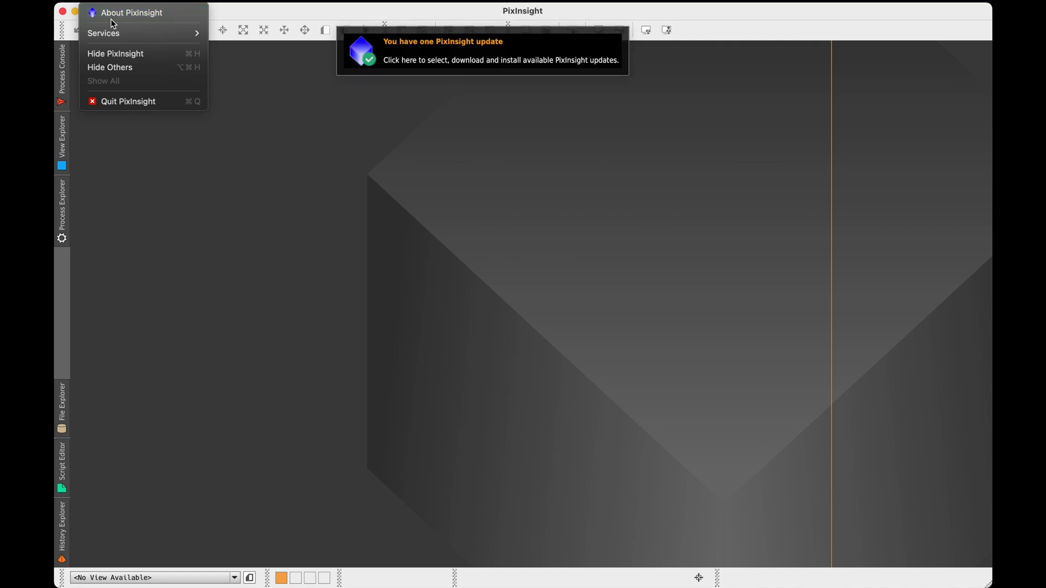
click(426, 89)
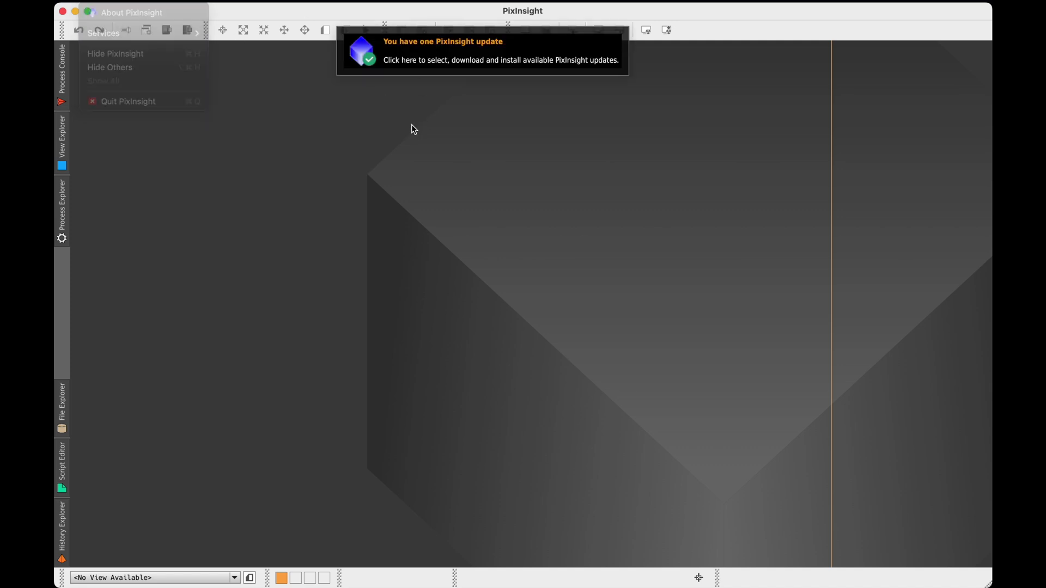
click(472, 57)
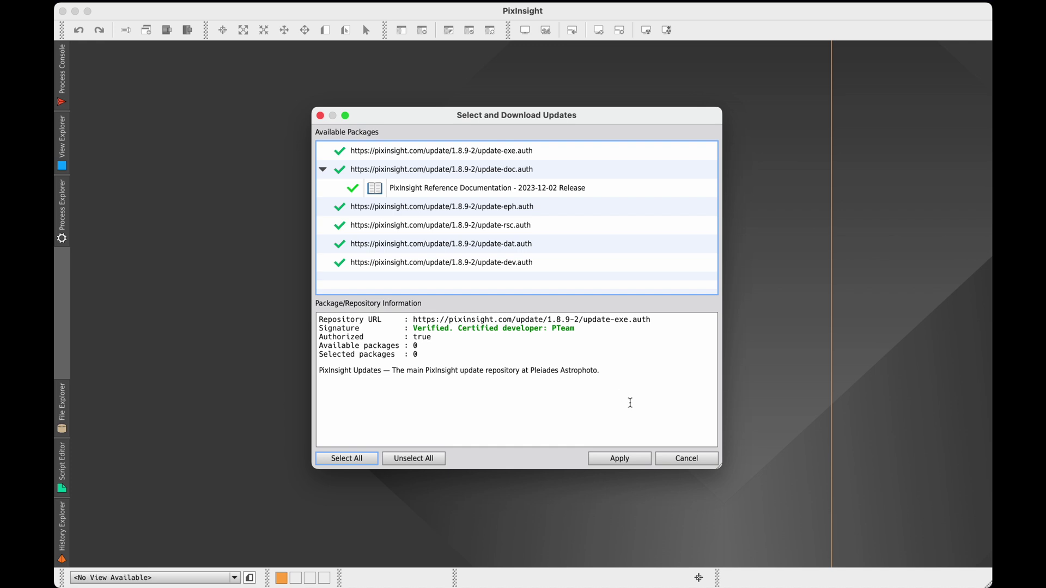
click(619, 460)
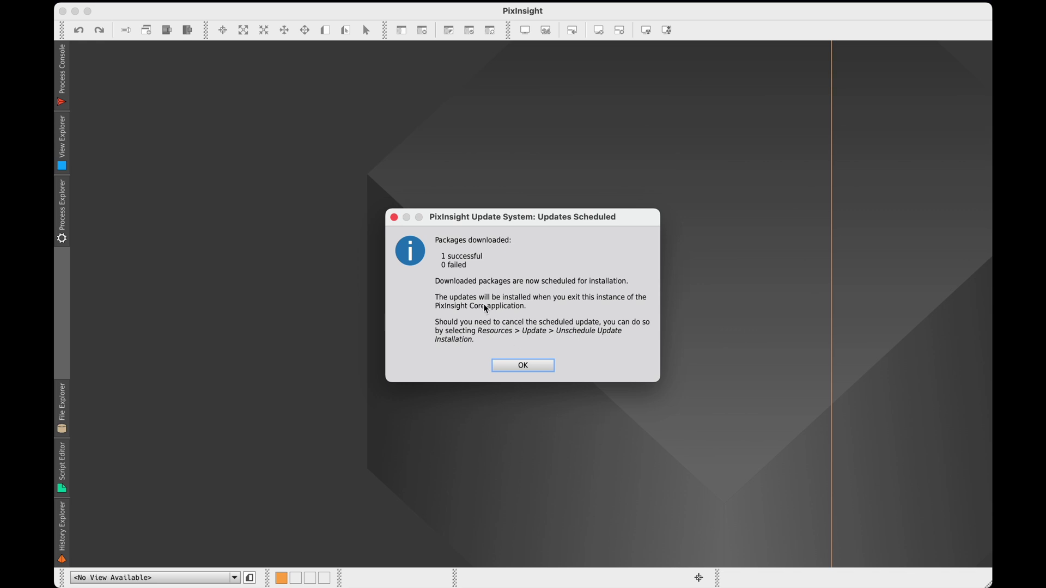
click(531, 368)
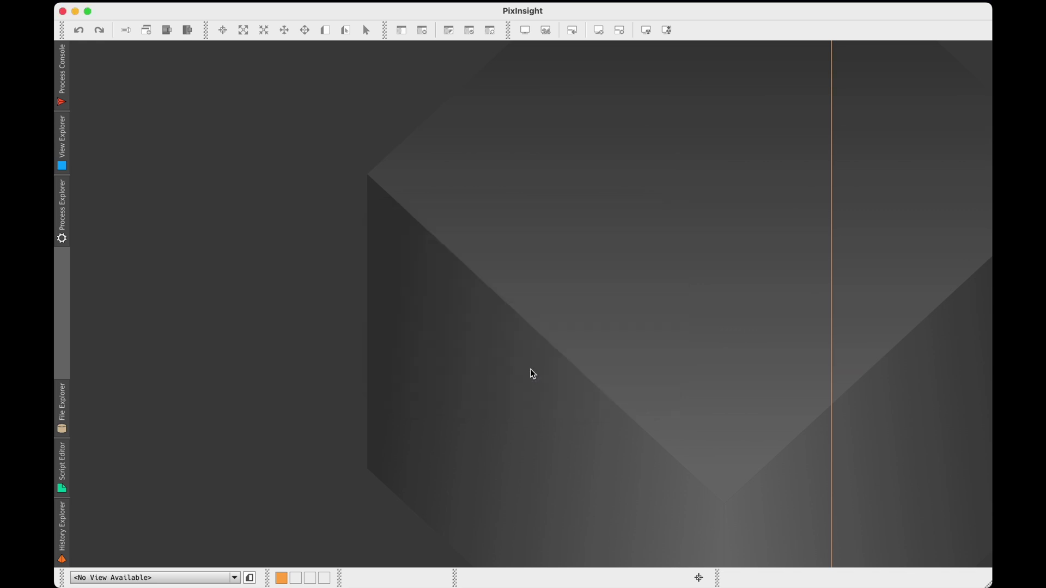
- Quit PixInsight and install the scheduled update with Restart PixInsight enabled
click(109, 1)
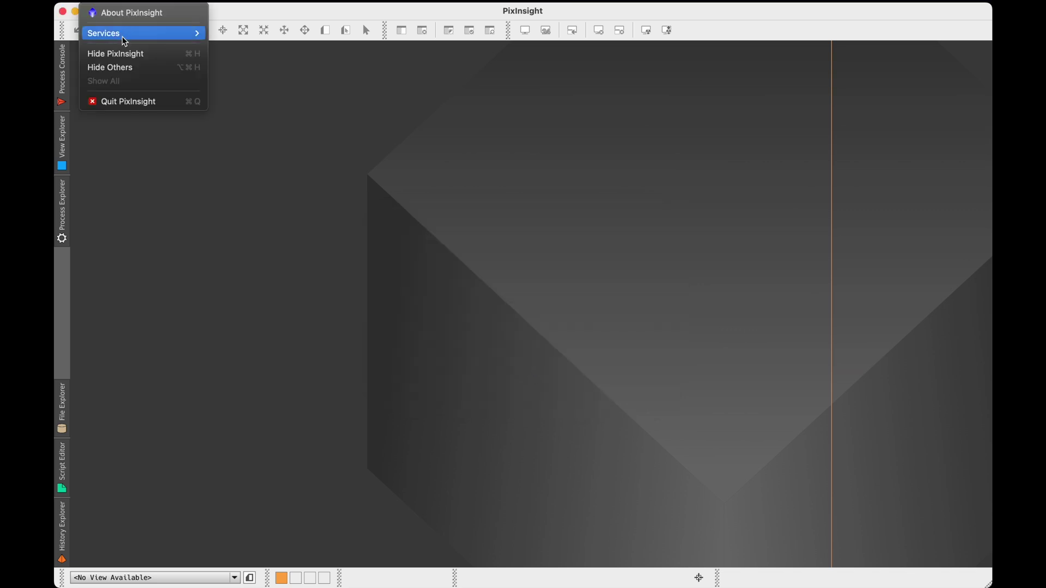
click(140, 103)
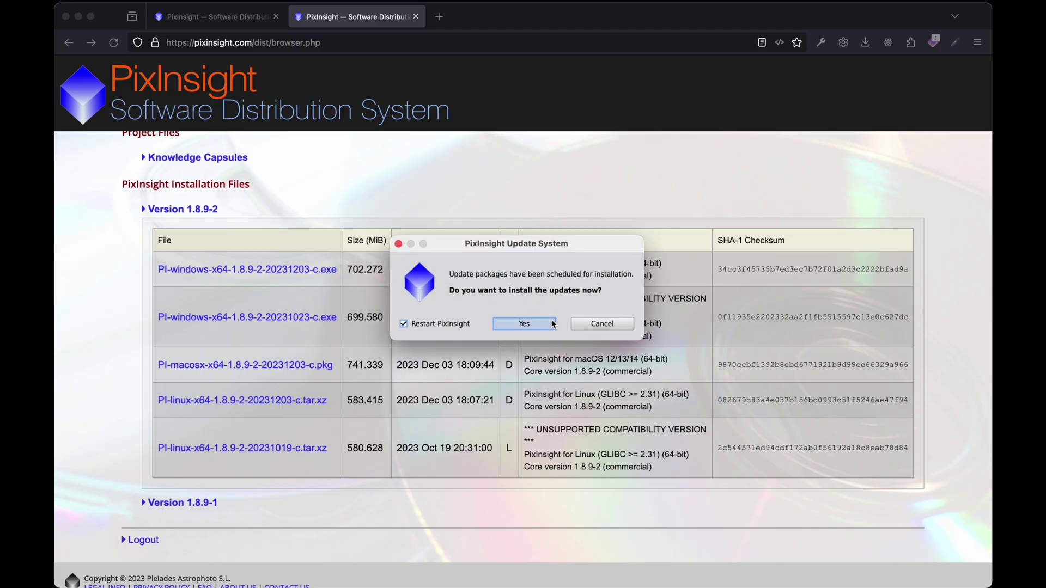
click(524, 324)
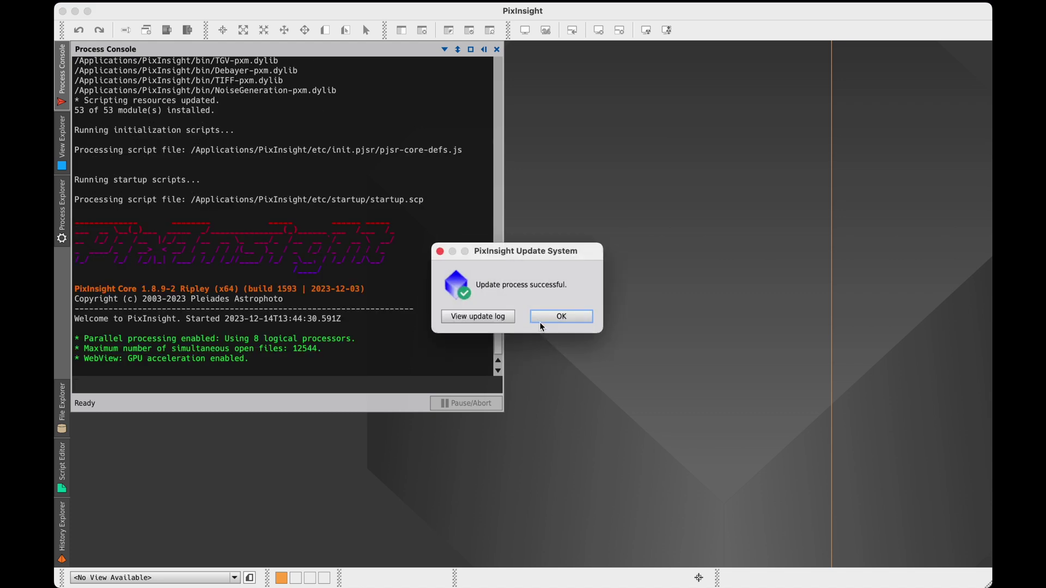
click(560, 316)
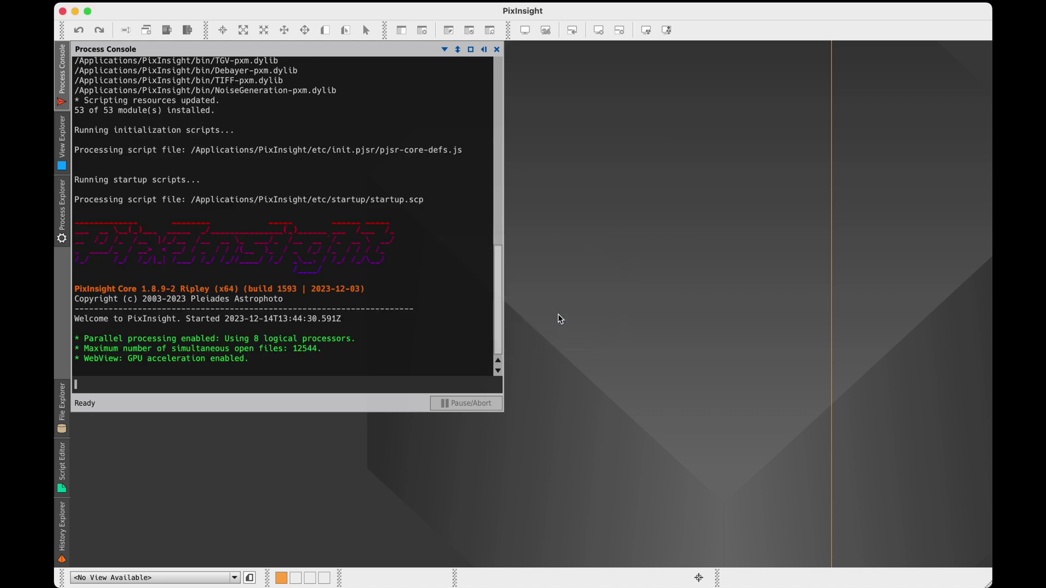